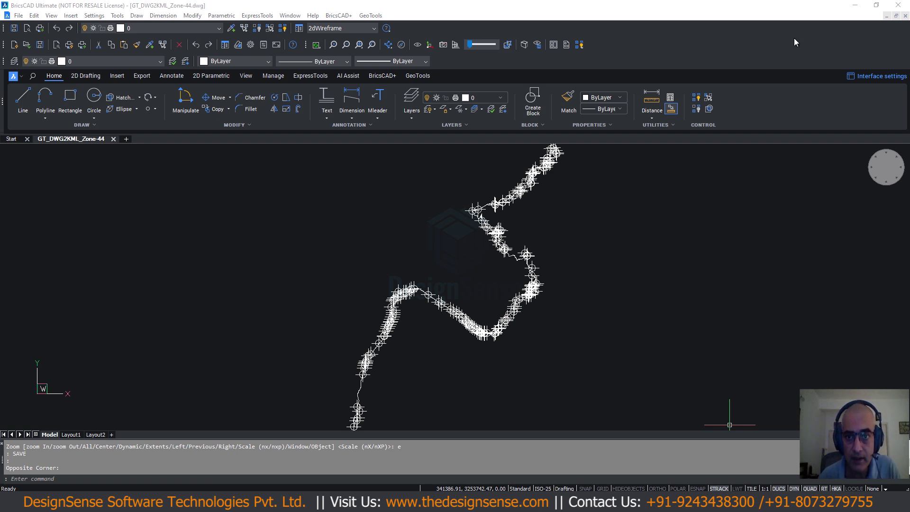
# Start the GeoTools DWG2KML Google Earth export and set the output file to GT_DWG2KML_Zone-44.KML
pyautogui.click(371, 16)
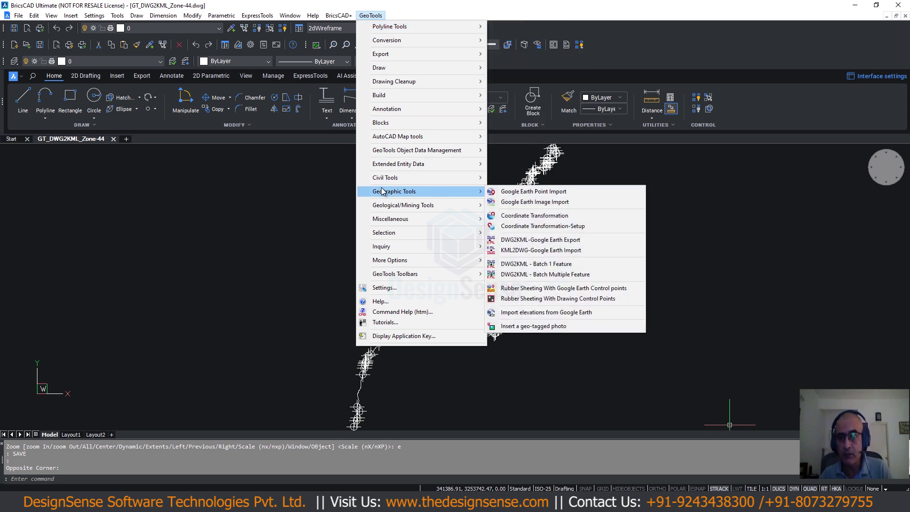
pyautogui.moveTo(464, 192)
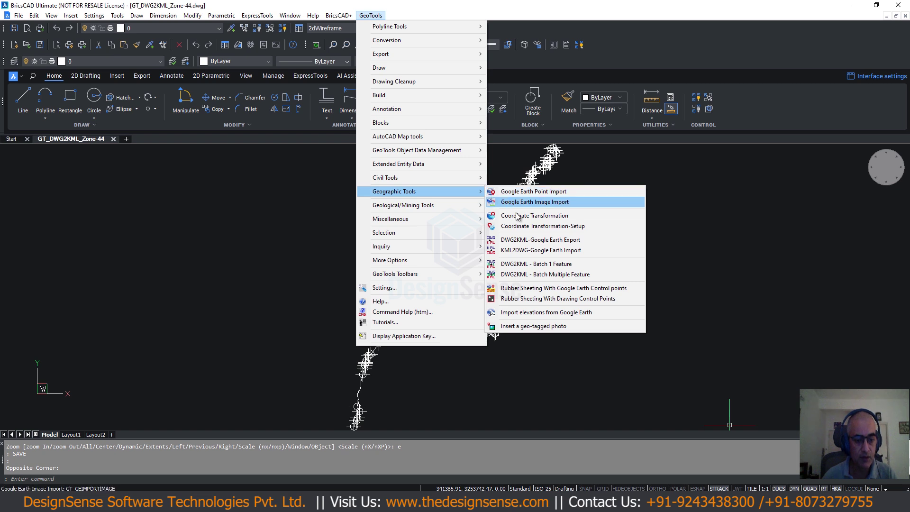
pyautogui.click(523, 244)
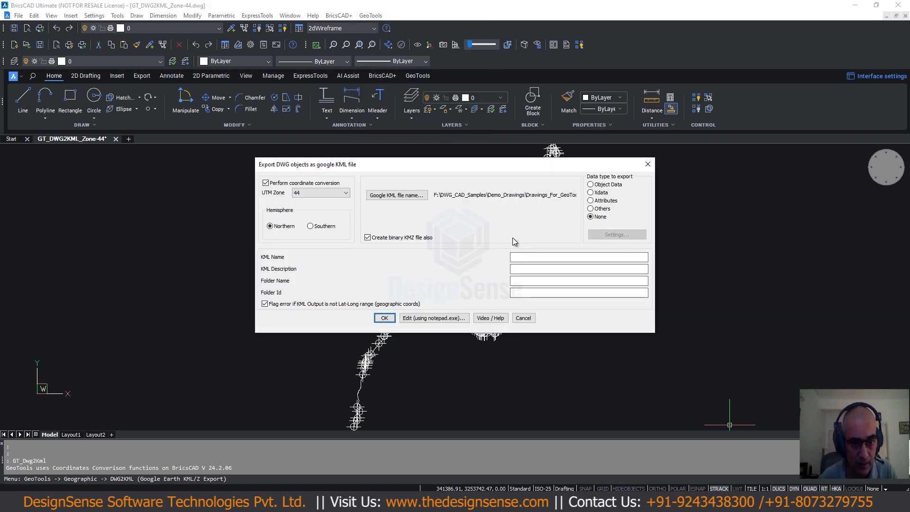
pyautogui.click(394, 196)
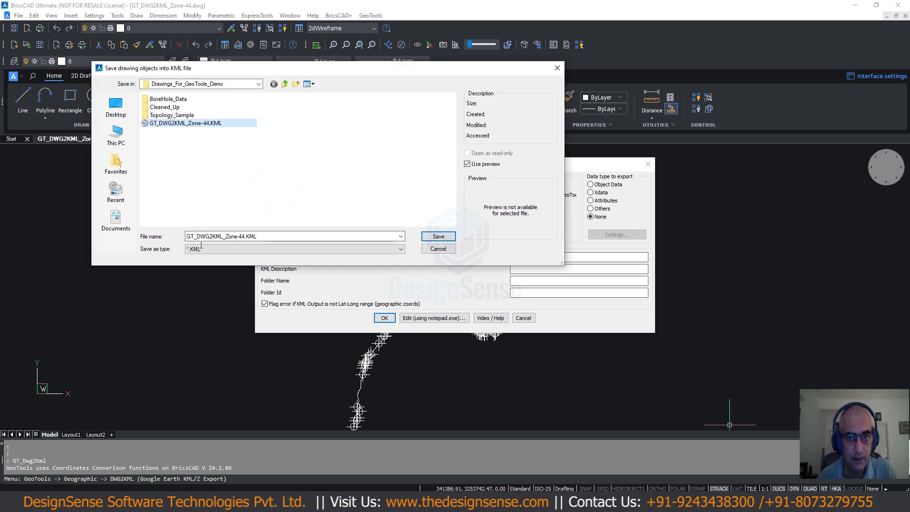
pyautogui.click(445, 237)
pyautogui.click(479, 252)
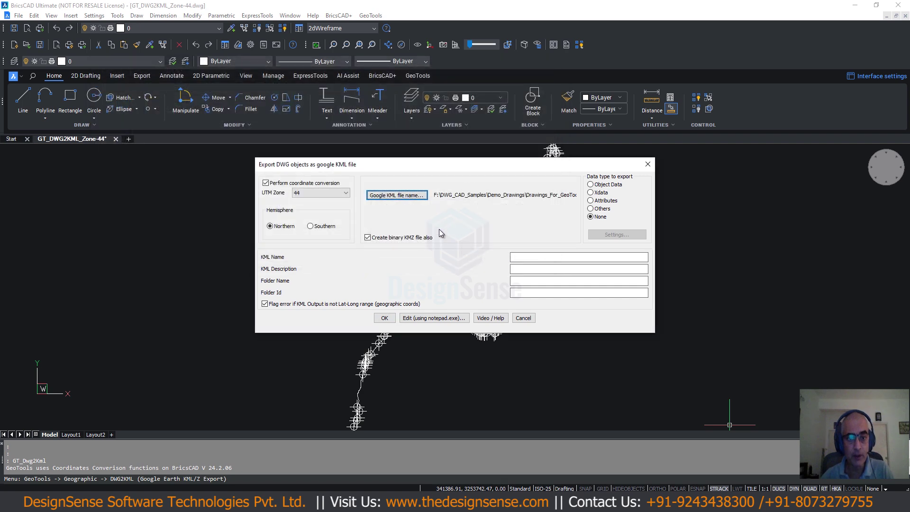
# Set the coordinate conversion to UTM zone 44 in the Northern hemisphere
pyautogui.click(306, 194)
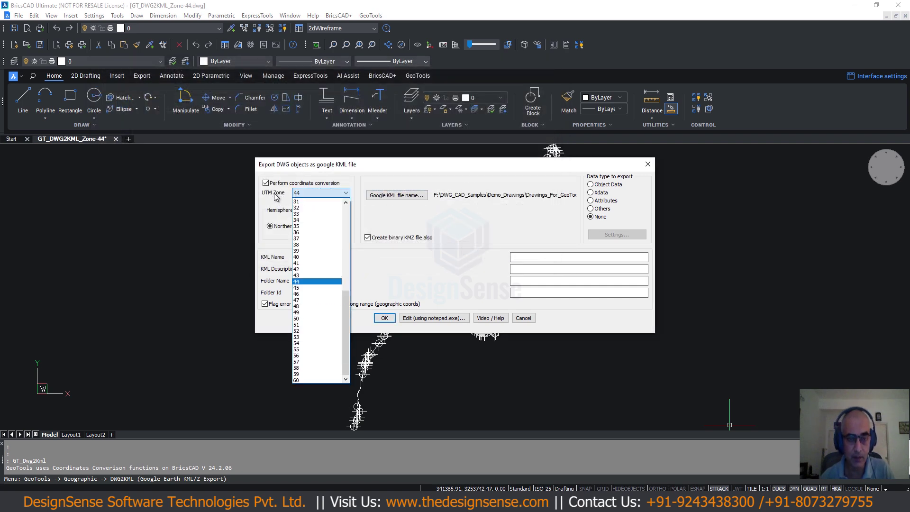
pyautogui.click(303, 283)
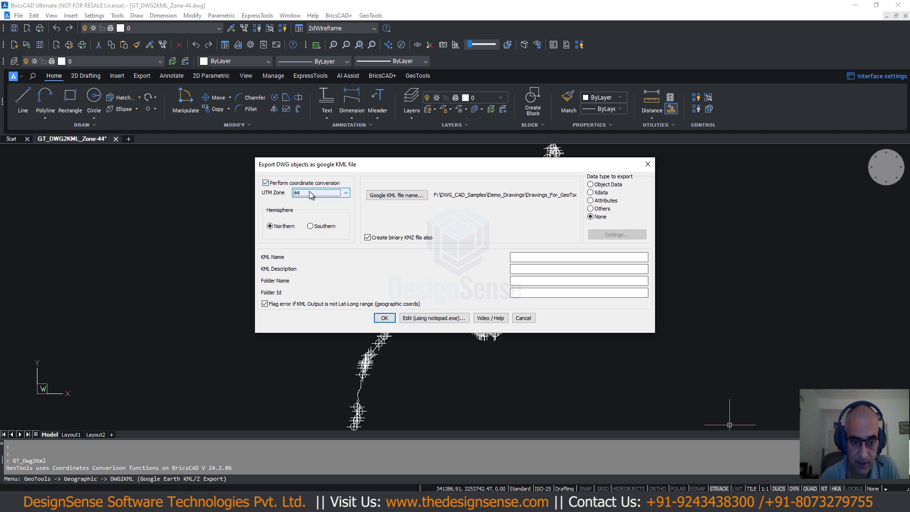
pyautogui.click(271, 227)
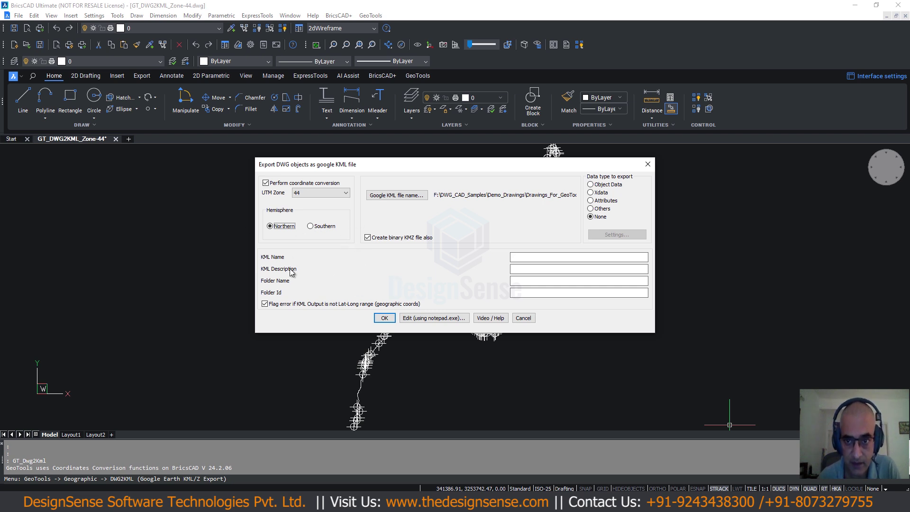
# Enter "UTM-Zone-44, Uttarkhand" as the KML name
pyautogui.click(530, 258)
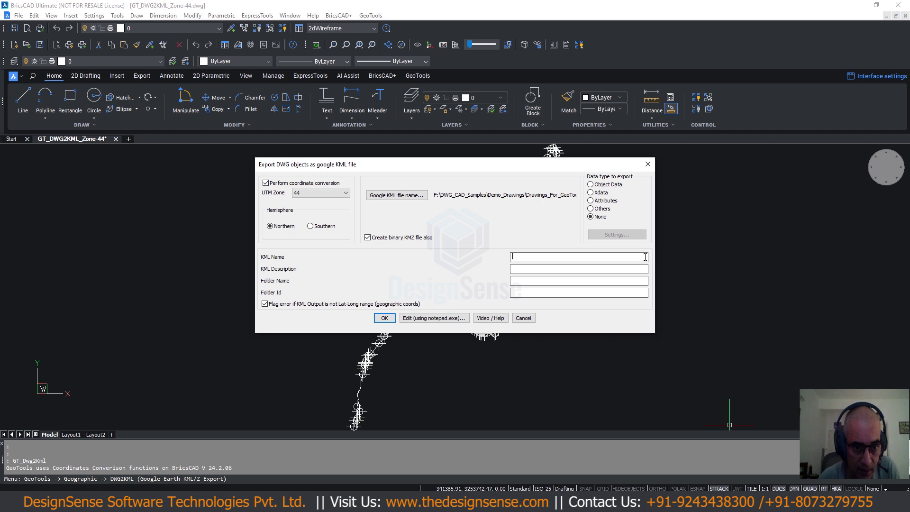
pyautogui.write('UTM-Z')
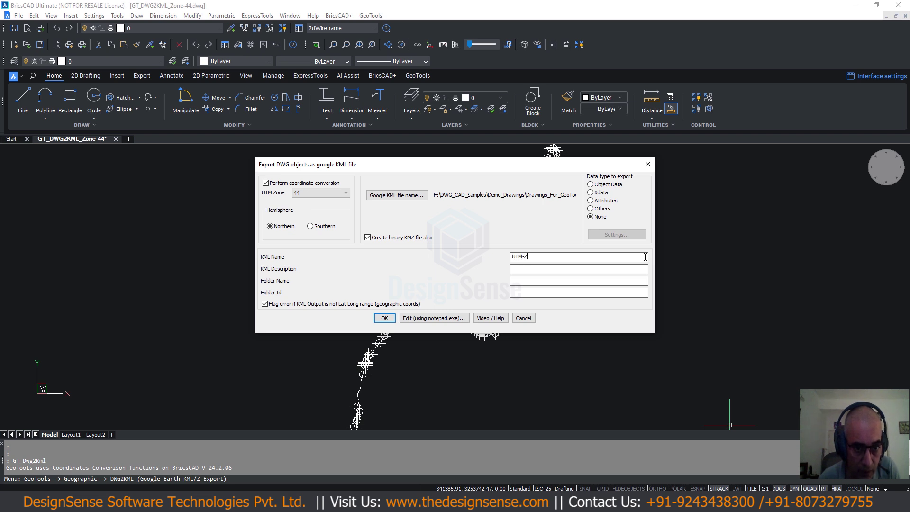
pyautogui.write('one-')
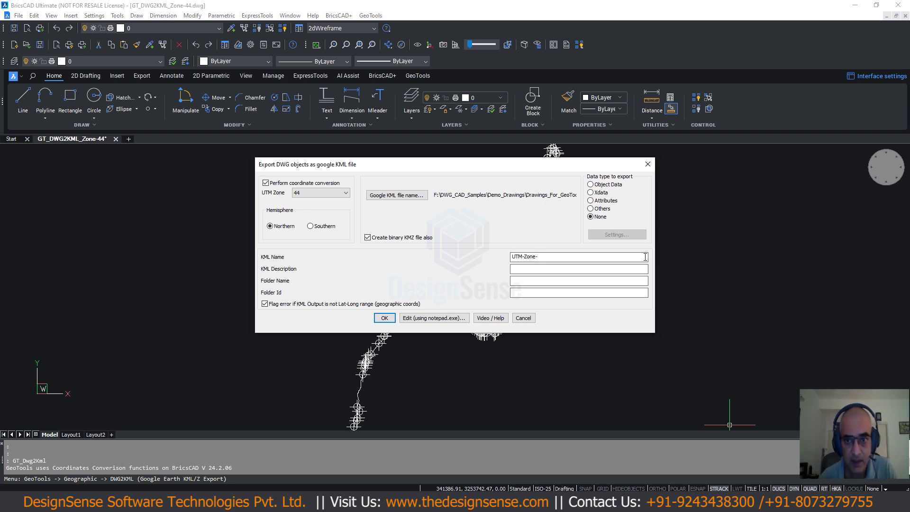
pyautogui.write('44, Utta')
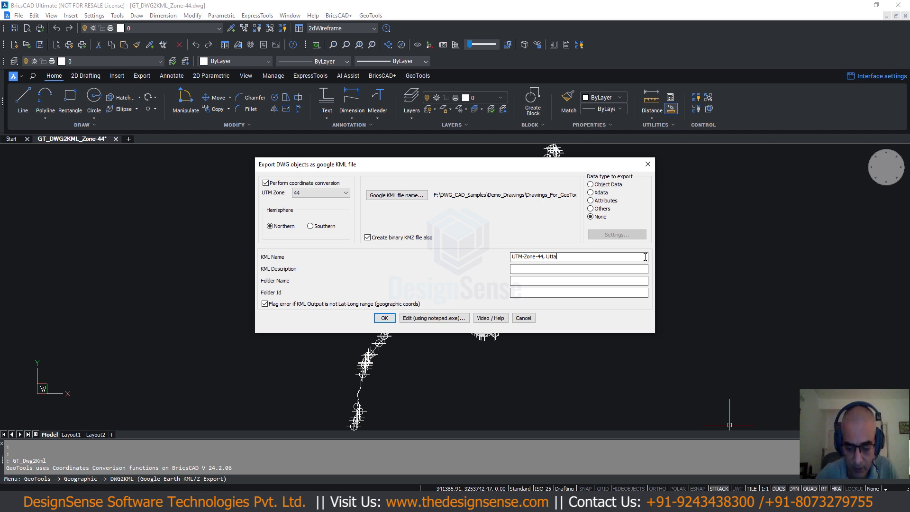
pyautogui.write('rkhand')
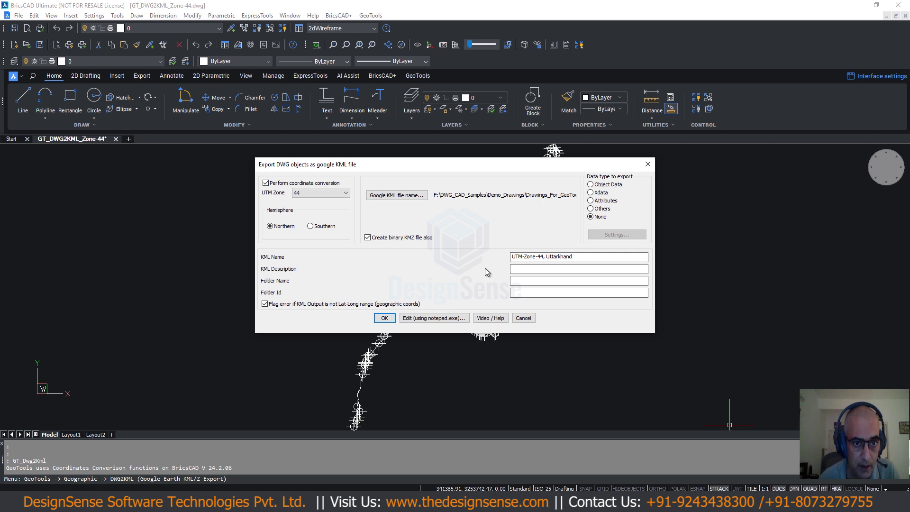
# Run the export on all entities of the route drawing, allowing processing of coordinates outside the geographic limits
pyautogui.click(385, 318)
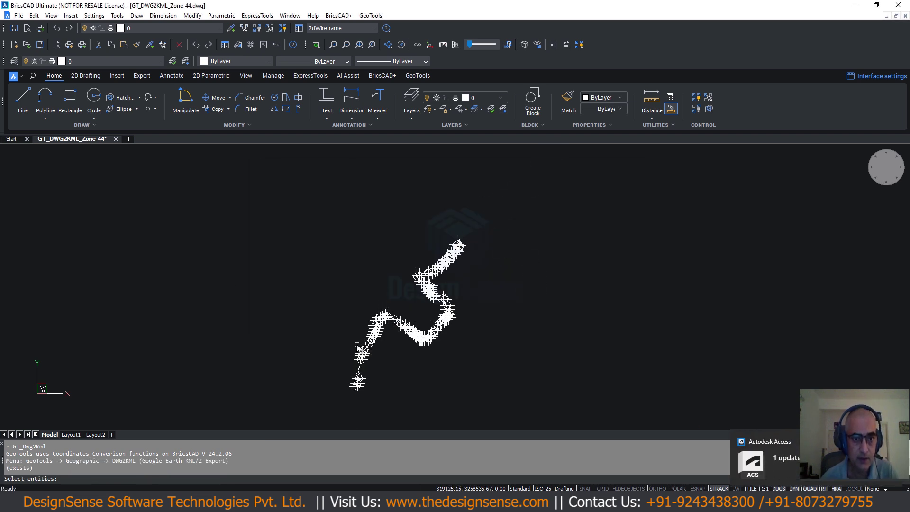
pyautogui.click(296, 405)
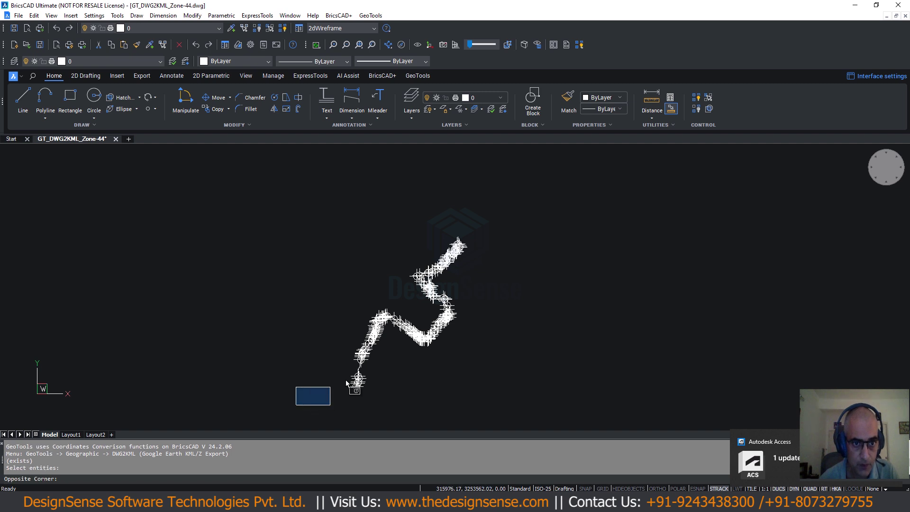
pyautogui.click(531, 209)
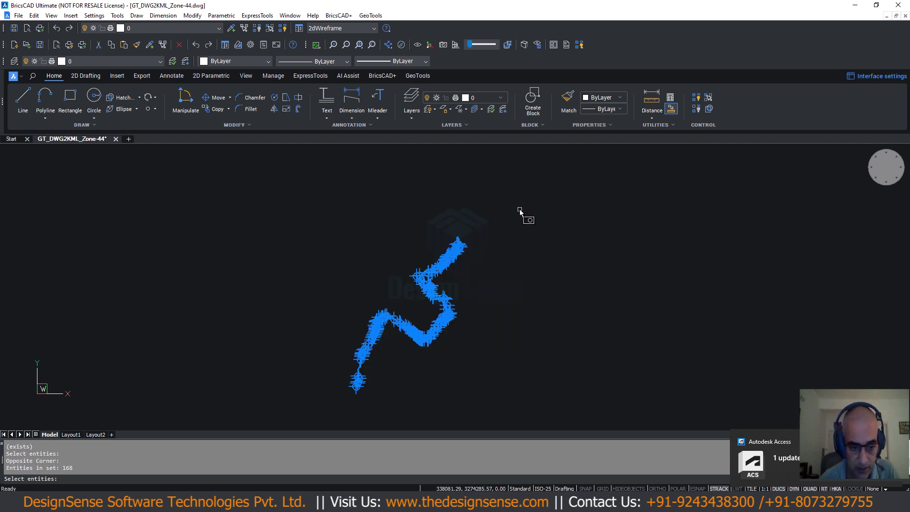
pyautogui.press('Return')
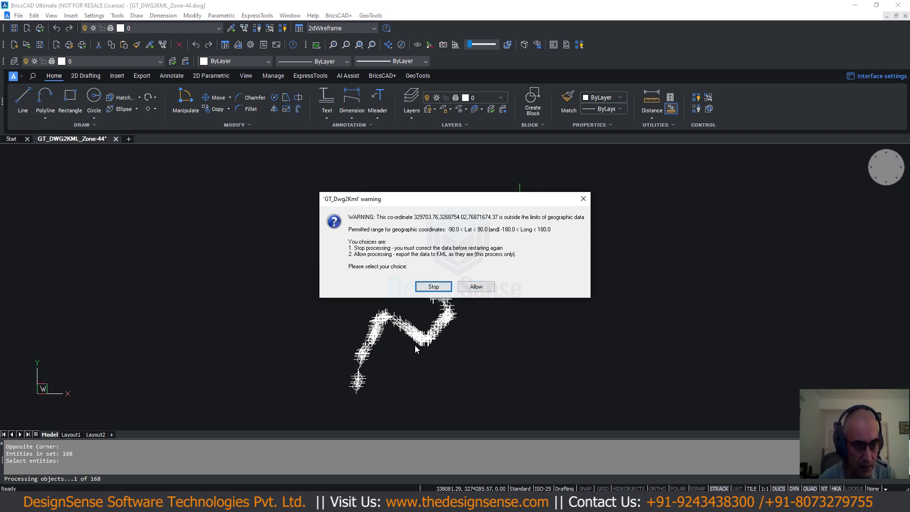
pyautogui.click(477, 287)
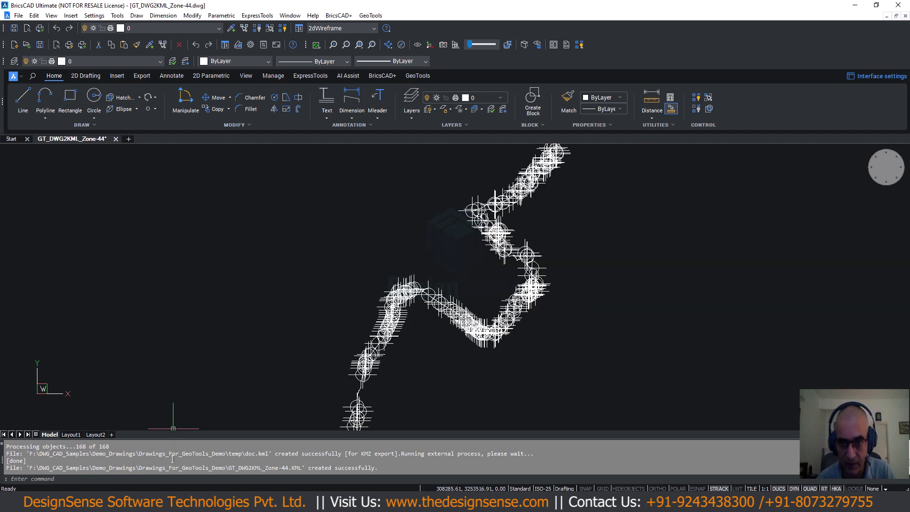
# Switch to Total Commander and examine the coordinate contents of the exported GT_DWG2KML_Zone-44.KML file in the viewer
pyautogui.moveTo(227, 469); pyautogui.dragTo(302, 469)
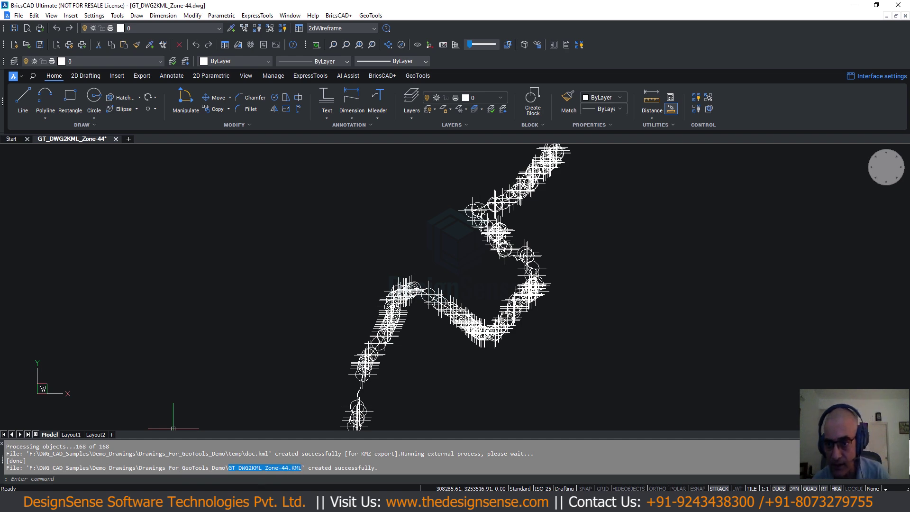
pyautogui.click(855, 5)
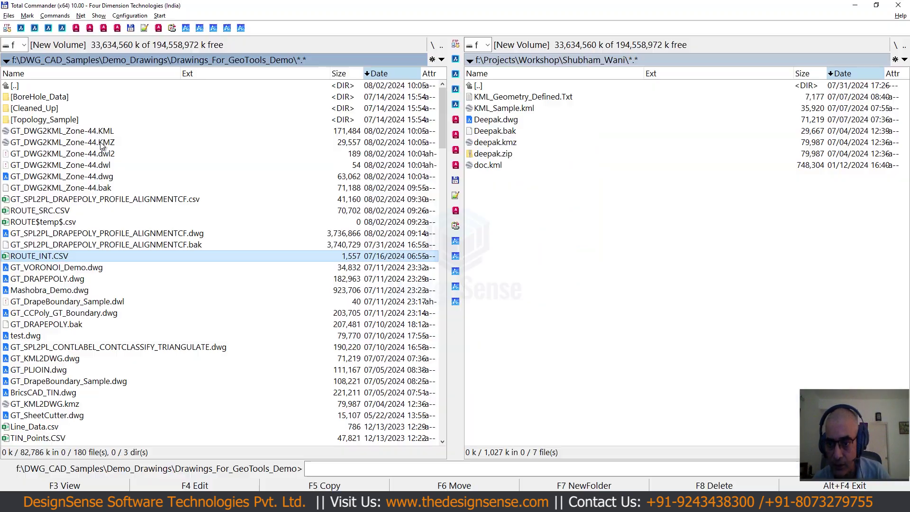
pyautogui.click(93, 133)
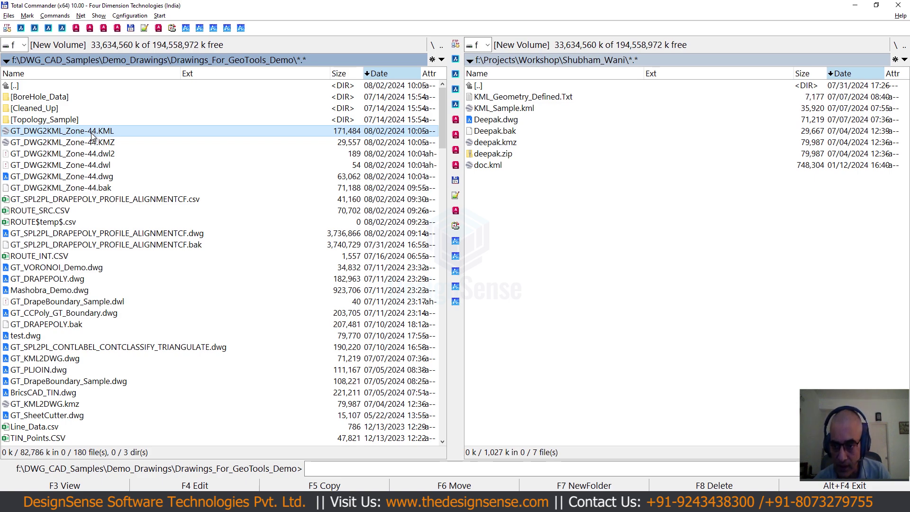
pyautogui.press('F3')
pyautogui.press('pagedown')
pyautogui.press('pagedown')
pyautogui.press('pagedown')
pyautogui.press('pagedown')
pyautogui.press('pagedown')
pyautogui.press('pagedown')
pyautogui.press('pagedown')
pyautogui.press('pagedown')
pyautogui.press('pagedown')
pyautogui.press('pagedown')
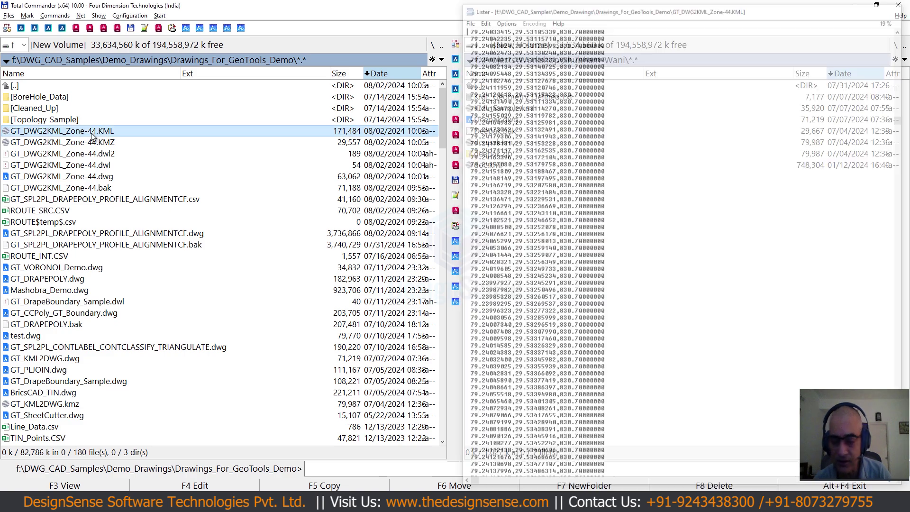
pyautogui.press('Escape')
# Open GT_DWG2KML_Zone-44.KML in Google Earth Pro and expand its "UTM-Zone-44, Uttarkhand" entry under Temporary Places
pyautogui.press('Return')
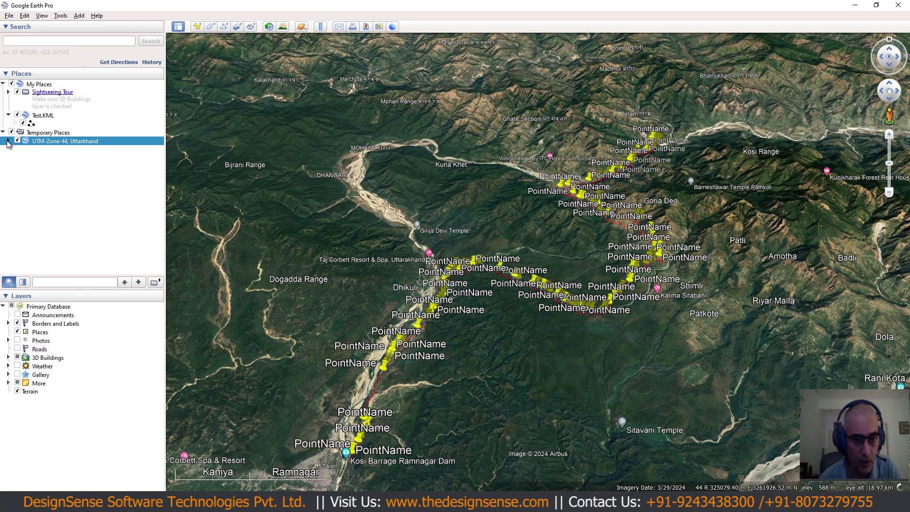
pyautogui.doubleClick(34, 141)
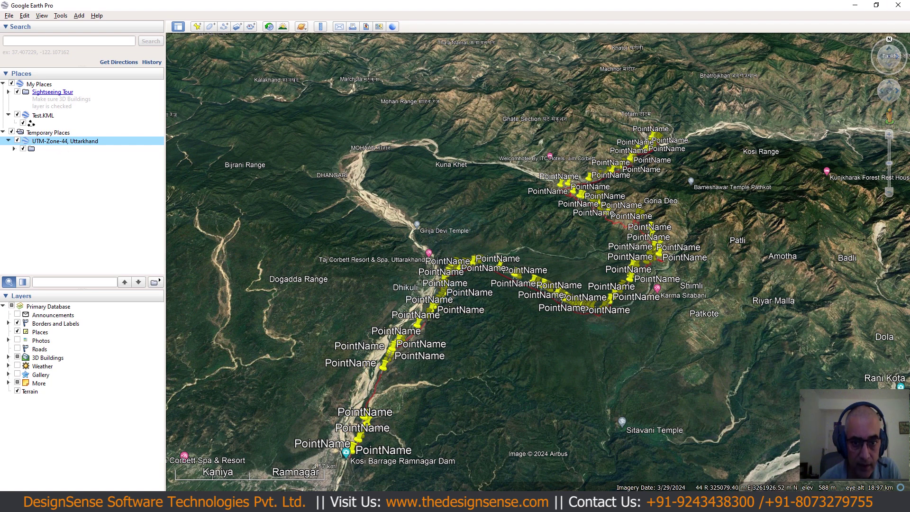
# Switch back to BricsCAD, reopen the DWG2KML export and review the data types to export, including the settings for Attributes
pyautogui.hotkey('alt', 'Tab')
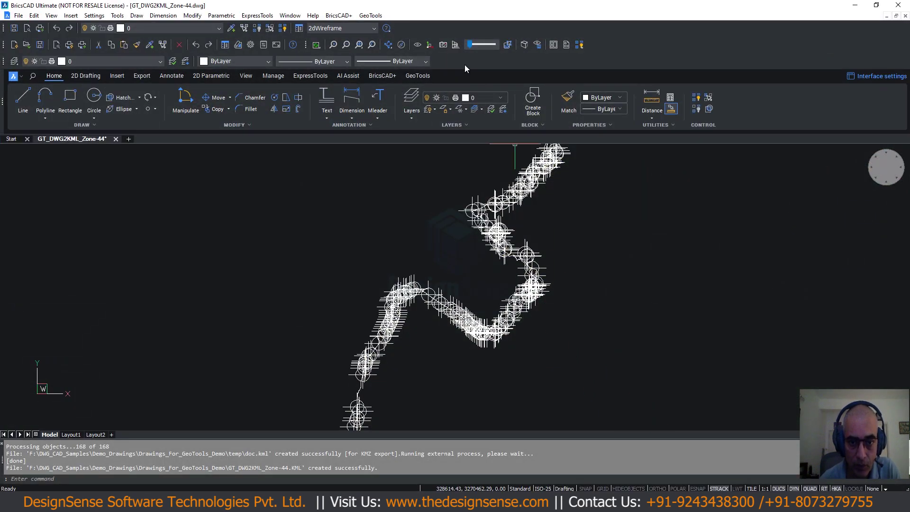
pyautogui.click(365, 16)
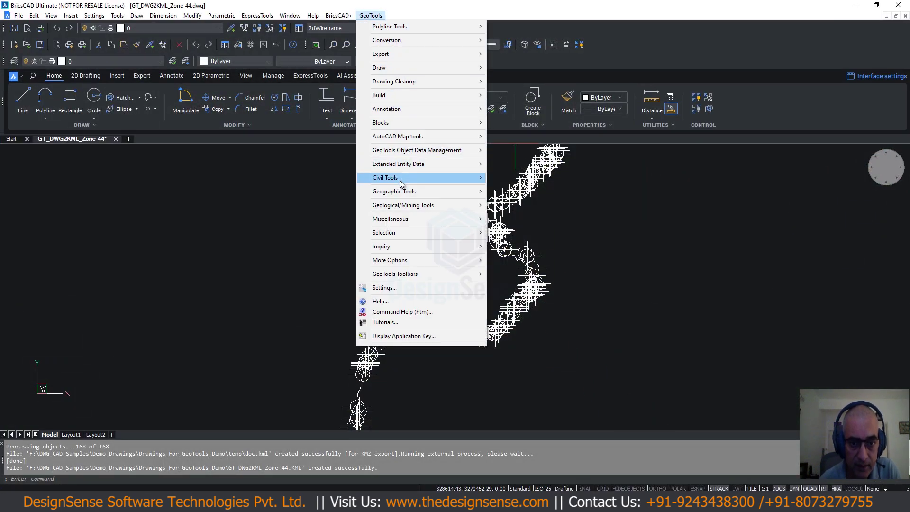
pyautogui.moveTo(400, 181)
pyautogui.click(600, 183)
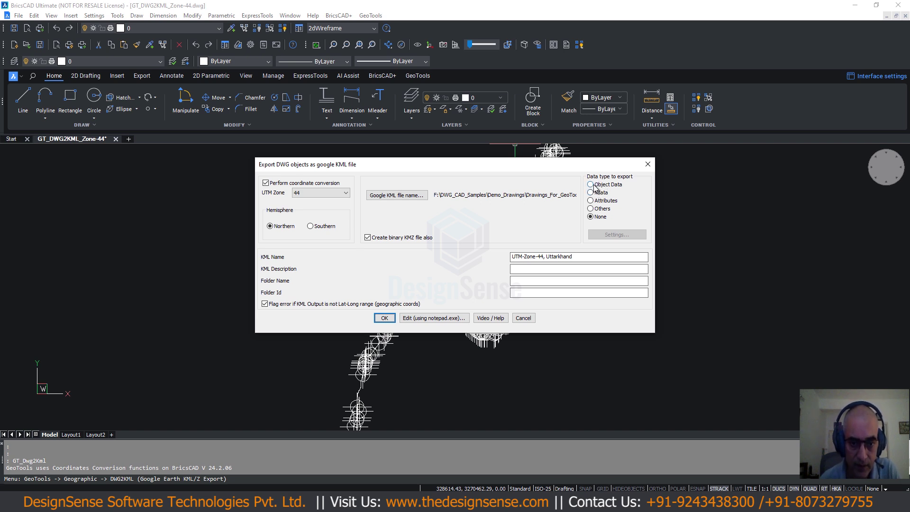
pyautogui.click(595, 186)
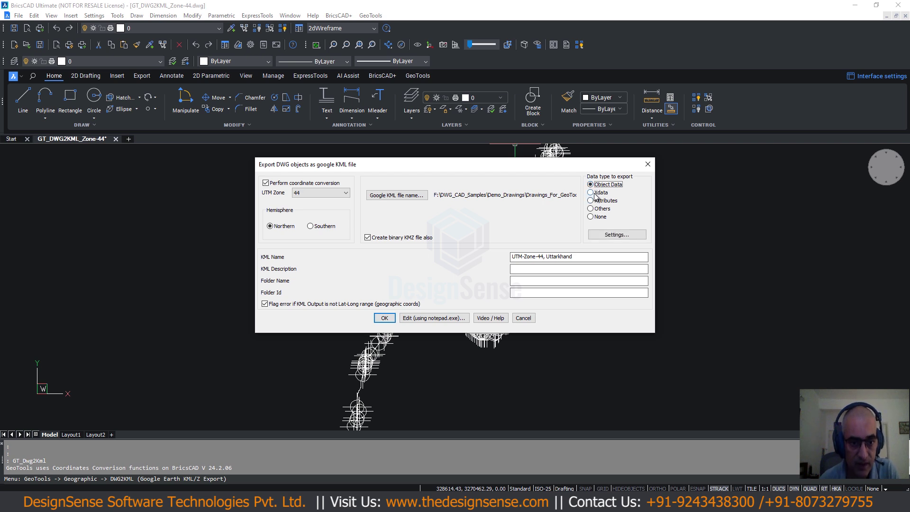
pyautogui.click(595, 193)
pyautogui.click(591, 201)
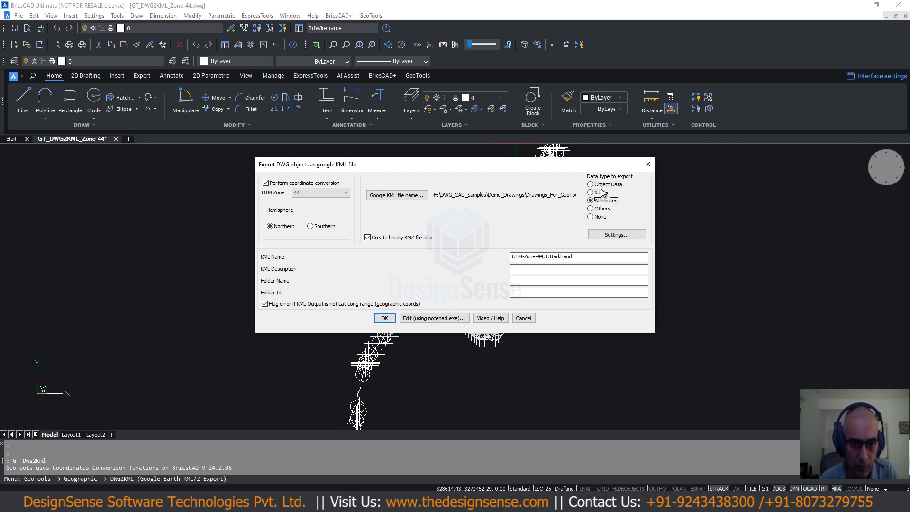
pyautogui.click(604, 236)
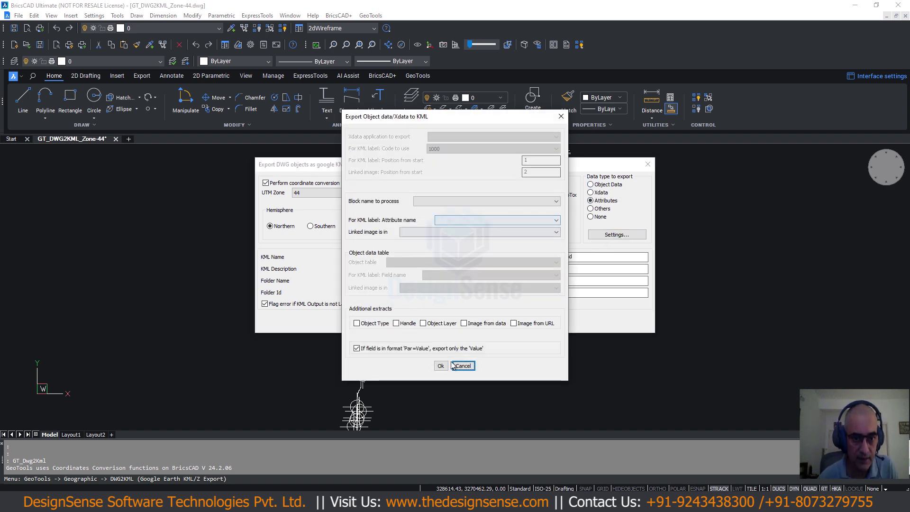
pyautogui.click(458, 366)
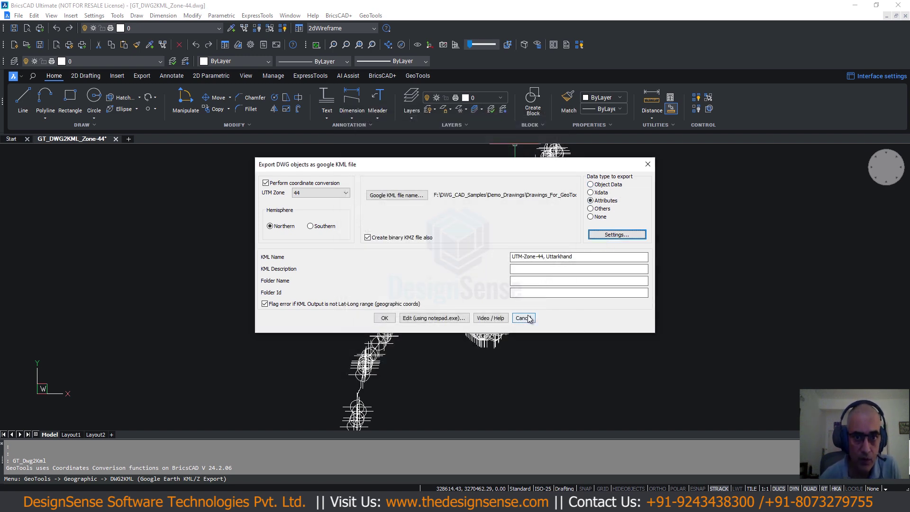